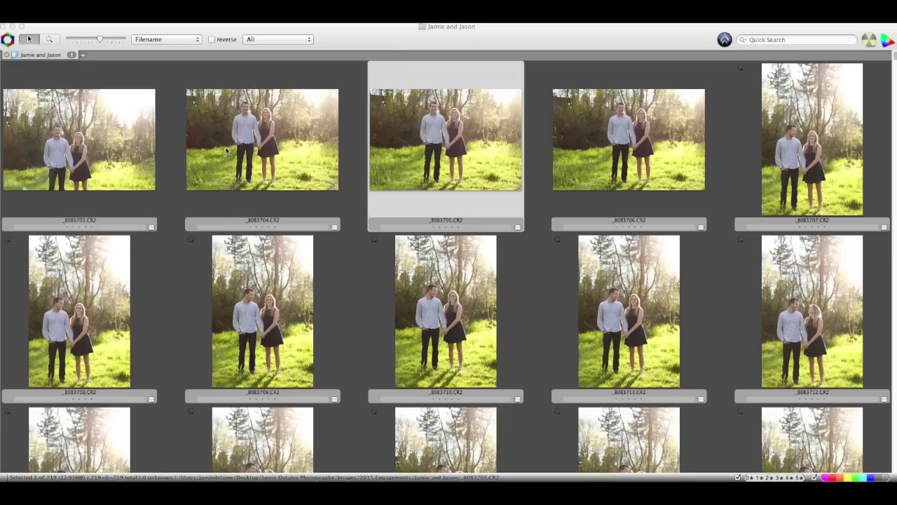
# Select the first photo, _8083703, on the contact sheet and open it in full-size preview.
pyautogui.click(79, 141)
pyautogui.click(78, 140)
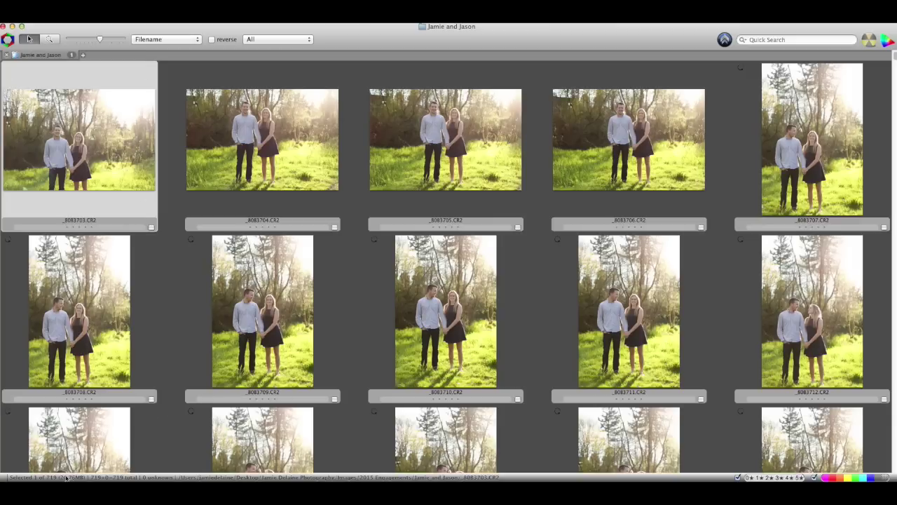
pyautogui.click(224, 131)
pyautogui.click(99, 126)
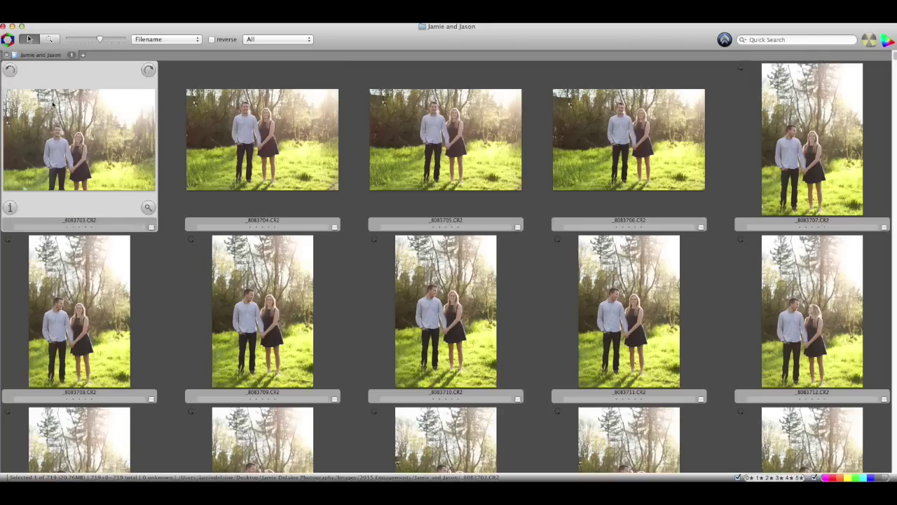
pyautogui.click(147, 209)
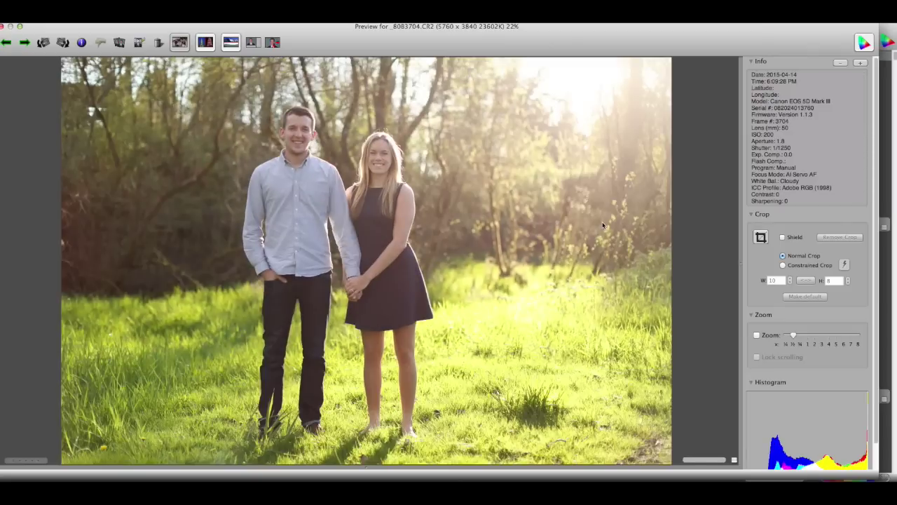
# Page through the previews from _8083709 to _8083723, tagging keepers magenta, then return to the contact sheet.
pyautogui.press('Right')
pyautogui.press('Right')
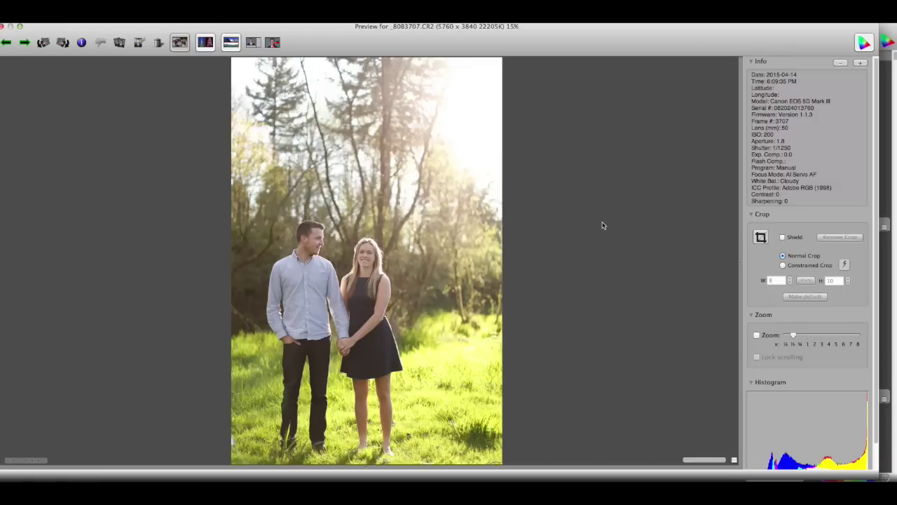
pyautogui.press('Right')
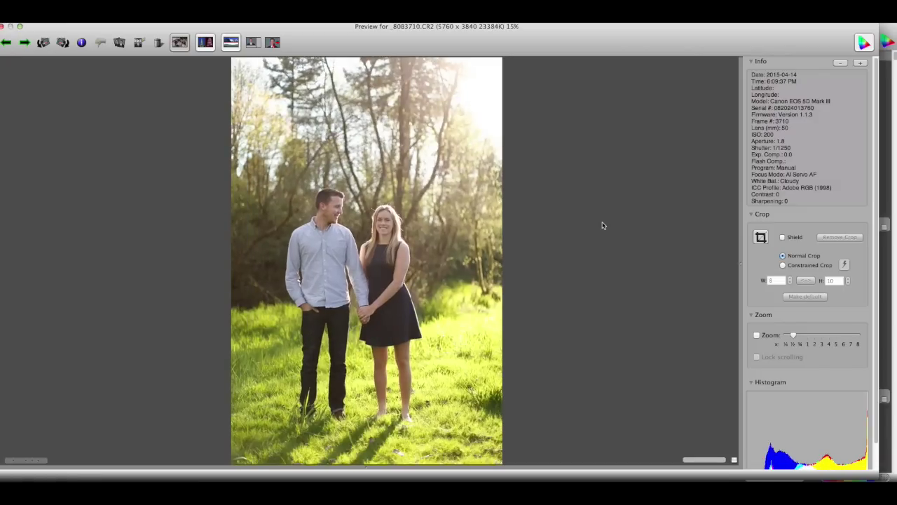
pyautogui.press('Right')
pyautogui.press('Right')
pyautogui.press('Right')
pyautogui.press('Right')
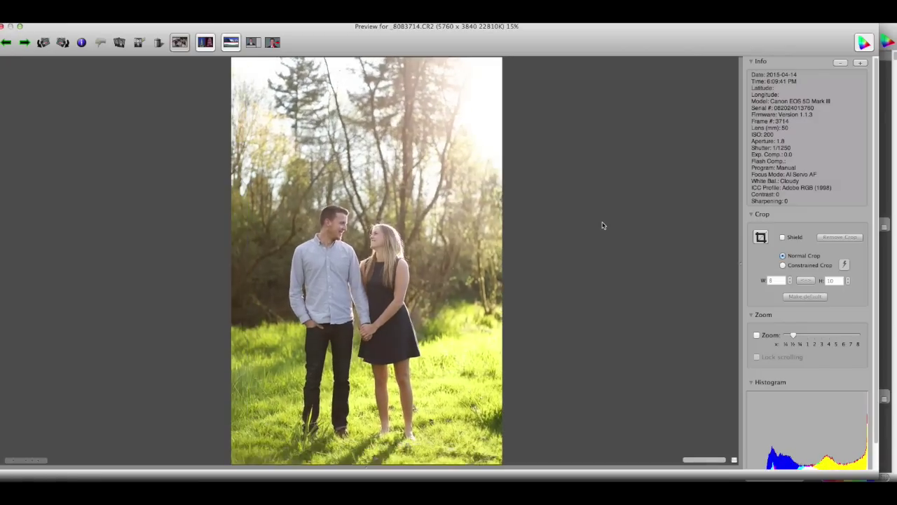
pyautogui.press('Right')
pyautogui.press('Right')
pyautogui.press('Right')
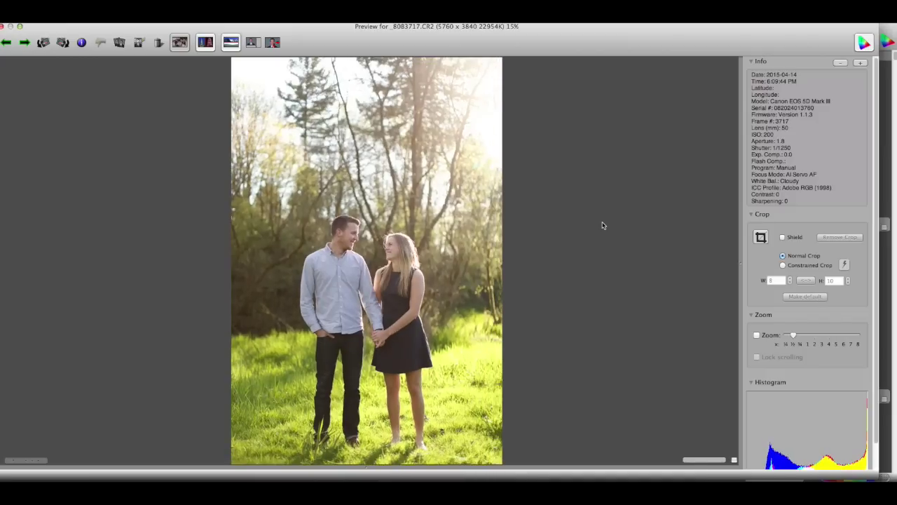
pyautogui.press('Right')
pyautogui.press('Right')
pyautogui.press('Right')
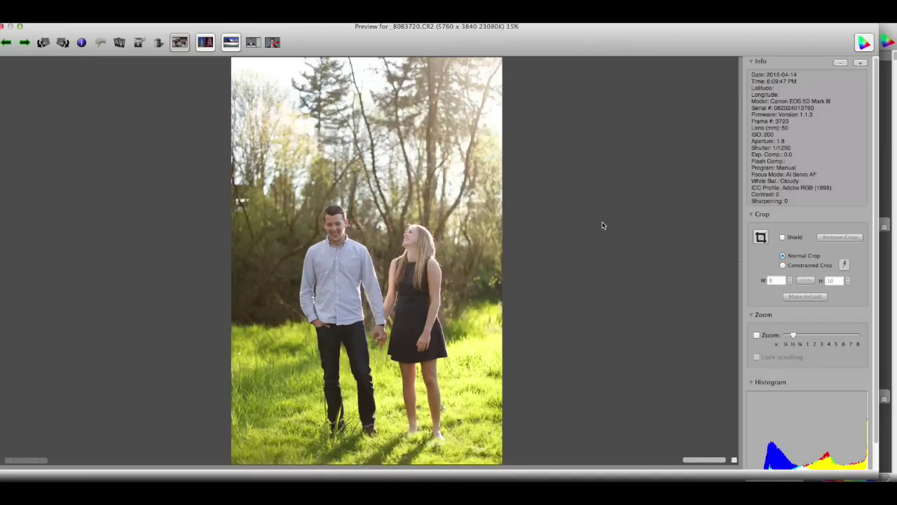
pyautogui.press('Right')
pyautogui.press('Right')
pyautogui.press('Right')
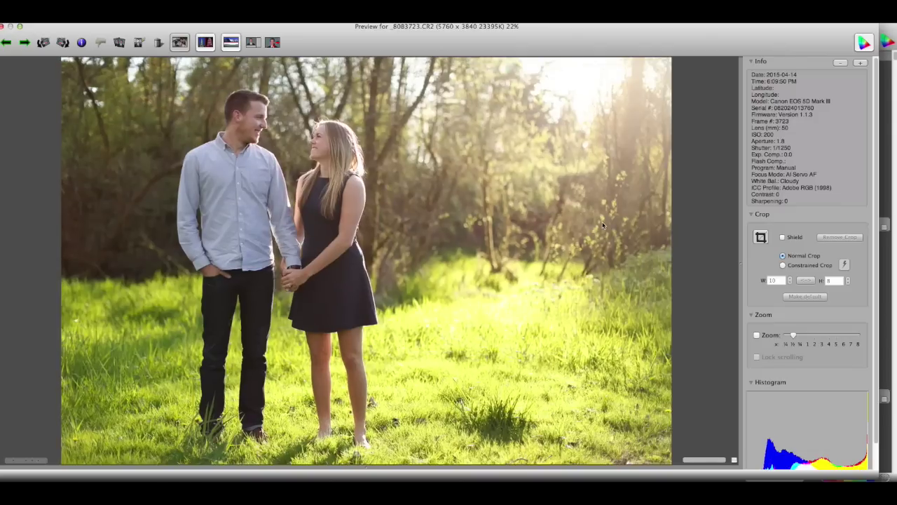
pyautogui.press('Right')
pyautogui.press('Escape')
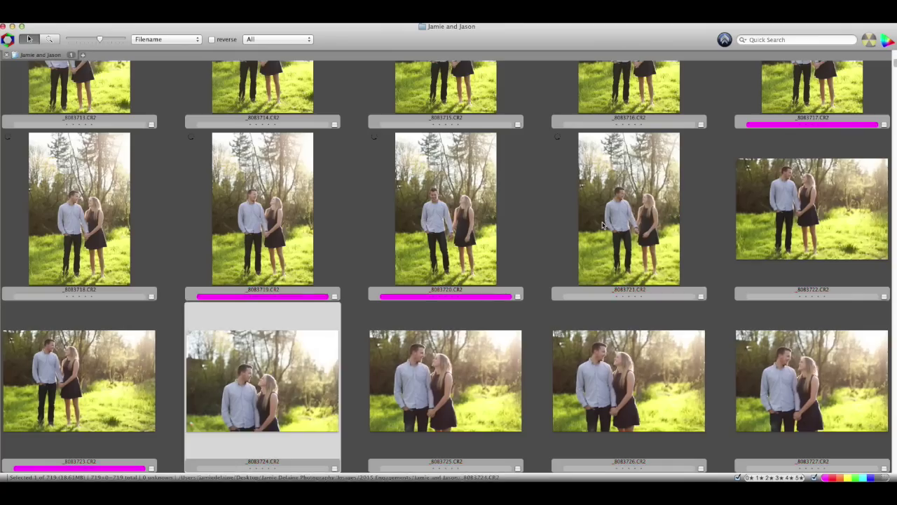
# Scroll the contact sheet back to the top to check the magenta tags on _8083705 and _8083710.
pyautogui.scroll(2, 573, 230)
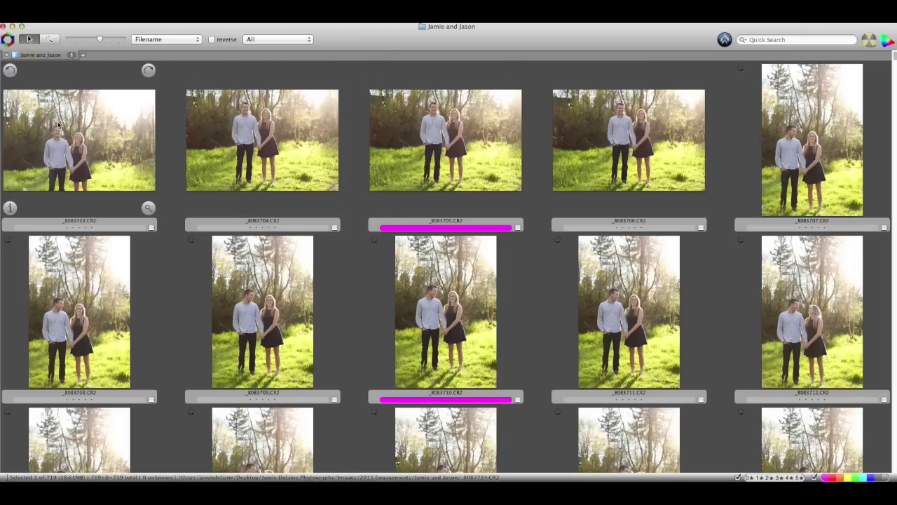
pyautogui.moveTo(423, 247)
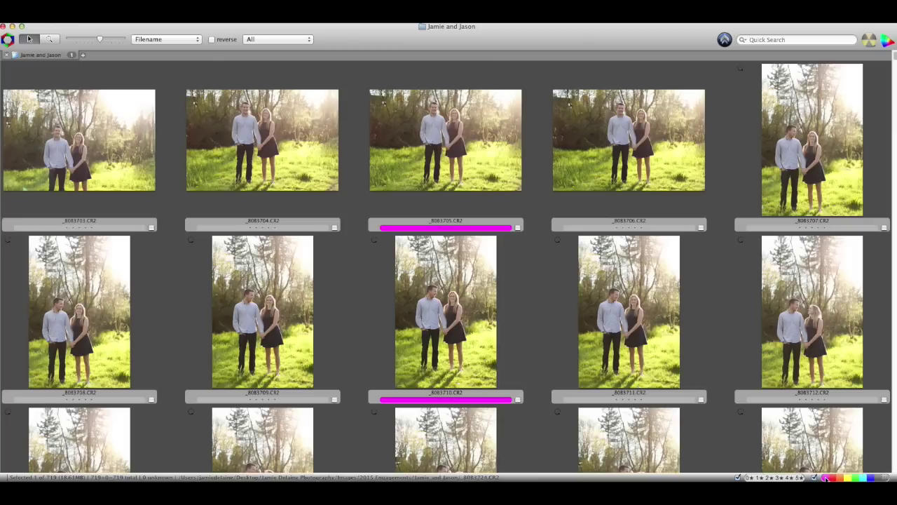
# Filter the contact sheet to the 117 magenta-labelled photos and select _8083710.
pyautogui.click(887, 477)
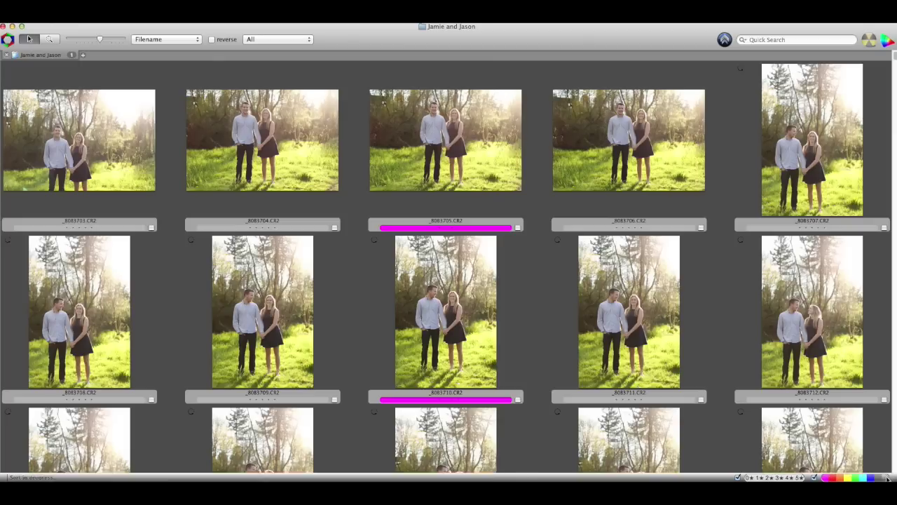
pyautogui.moveTo(144, 364)
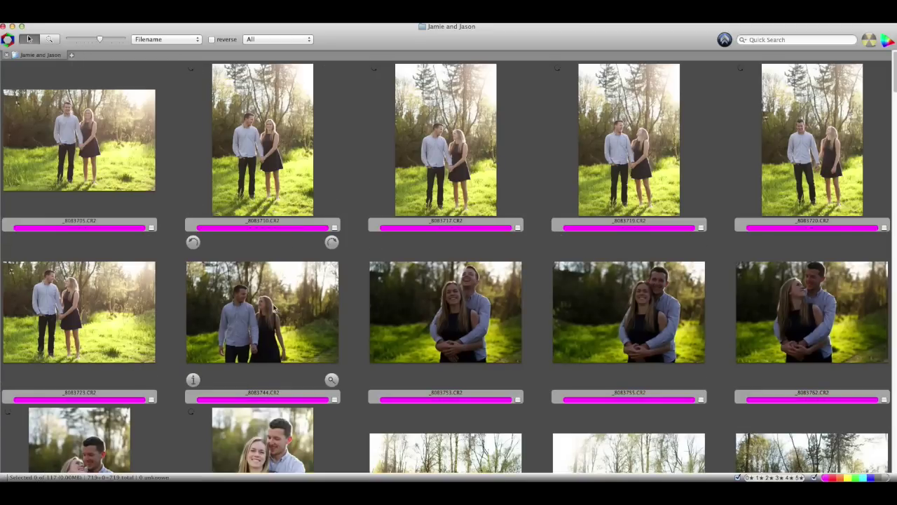
pyautogui.moveTo(333, 208)
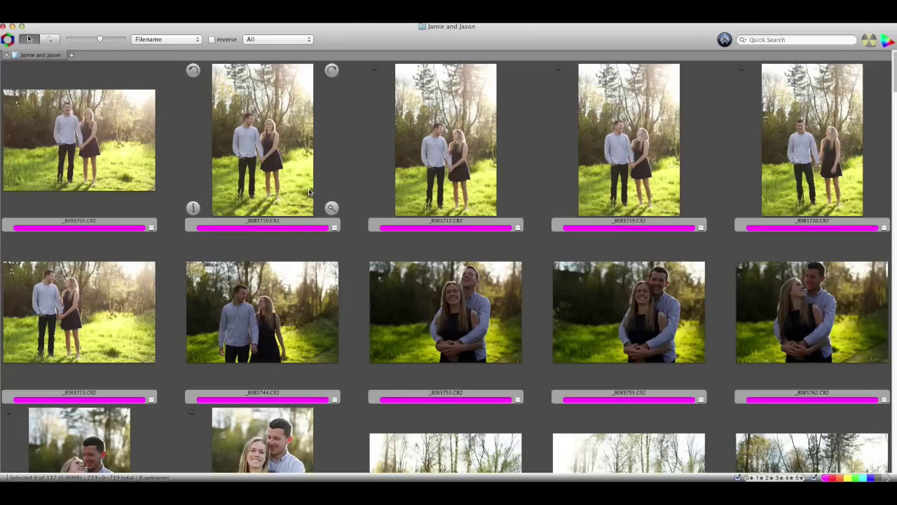
pyautogui.click(258, 179)
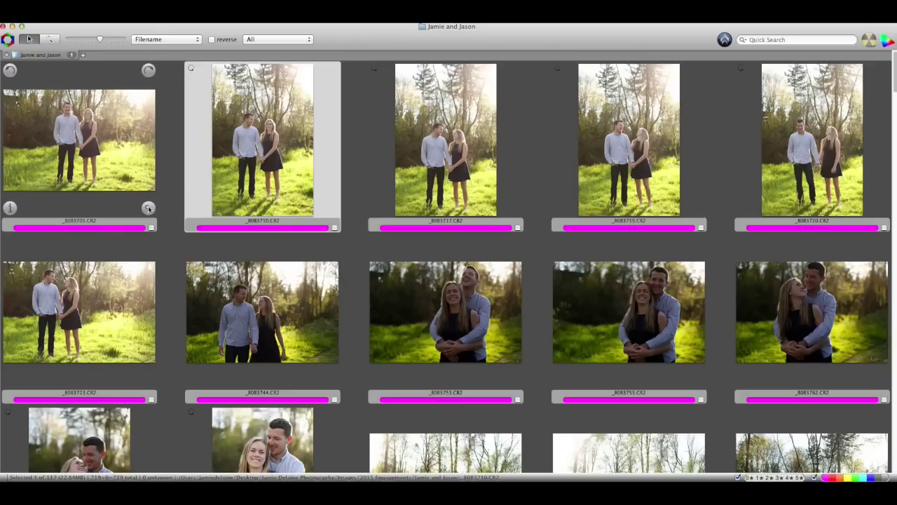
# Enlarge the thumbnails to four per row and give _8083710 a red label.
pyautogui.click(108, 39)
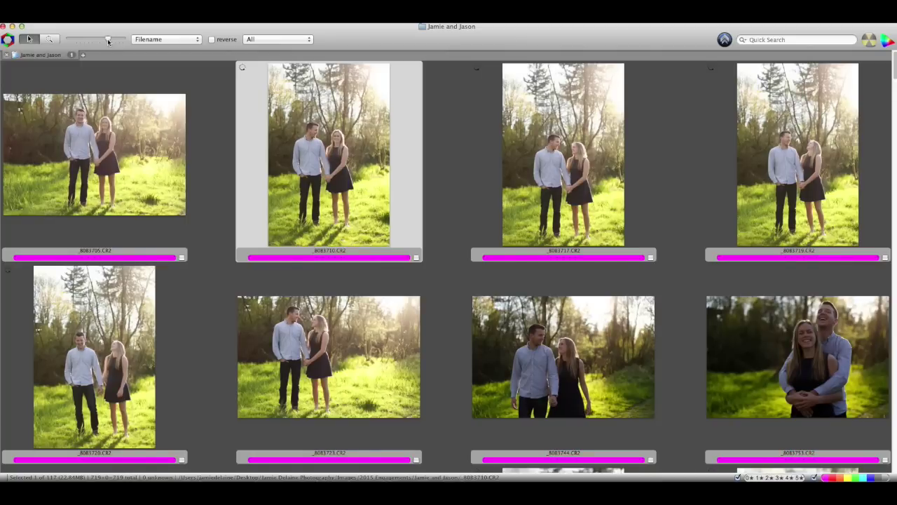
pyautogui.moveTo(548, 147)
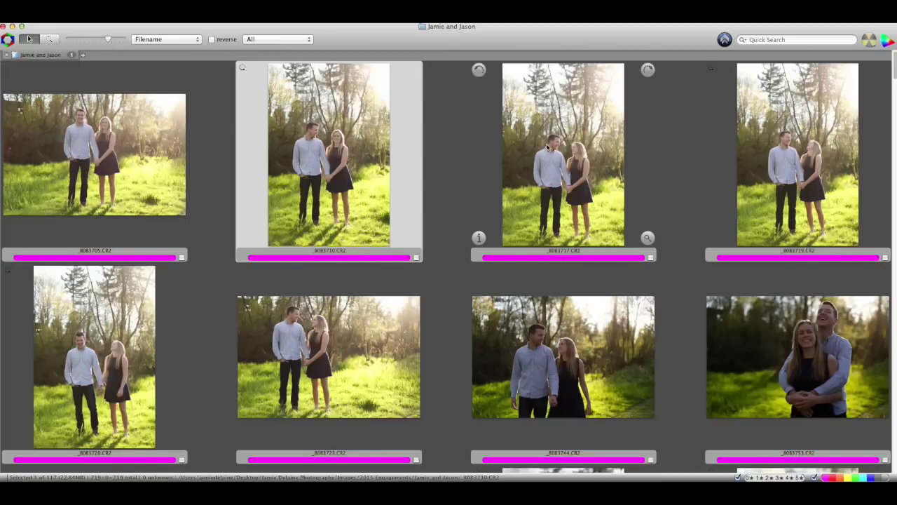
pyautogui.press('Left')
pyautogui.press('Right')
pyautogui.press('Right')
pyautogui.press('Right')
pyautogui.press('Right')
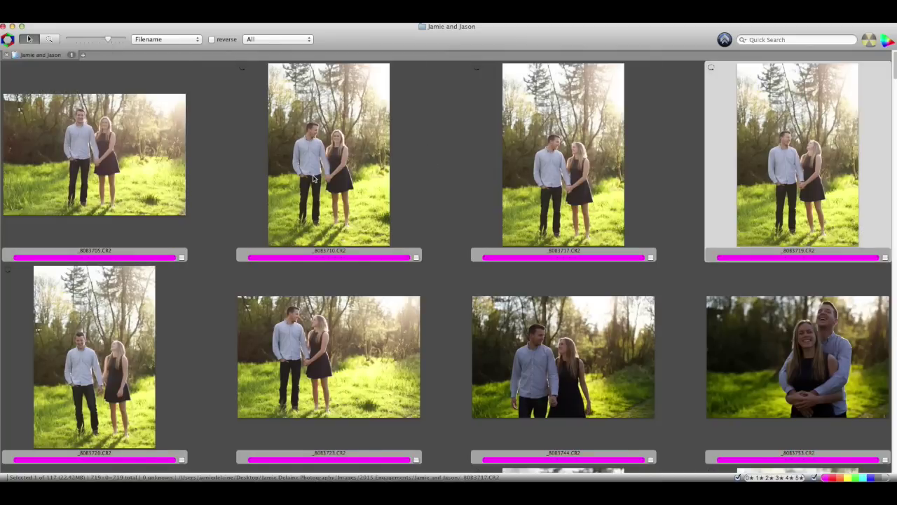
pyautogui.press('Left')
pyautogui.press('Left')
pyautogui.press('Left')
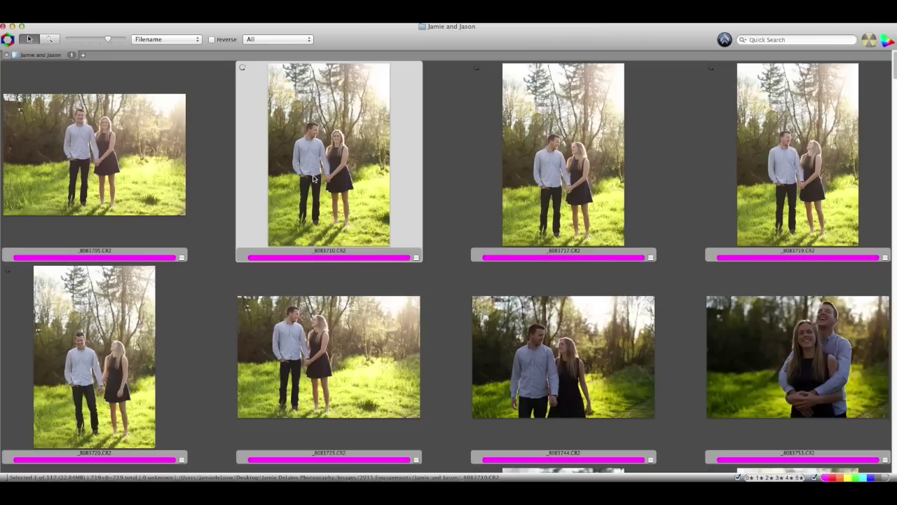
pyautogui.press('1')
# Give _8083753, _8083792 and _8083825 red labels.
pyautogui.press('Down')
pyautogui.press('Down')
pyautogui.press('Left')
pyautogui.press('Up')
pyautogui.press('Right')
# Give _8083847 and _8083882 red labels.
pyautogui.press('Right')
pyautogui.press('Right')
pyautogui.press('1')
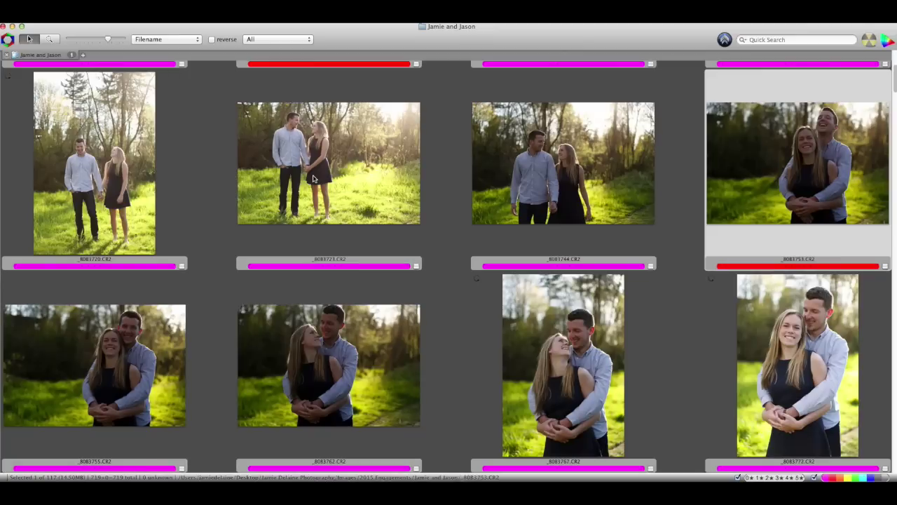
pyautogui.press('Down')
pyautogui.press('Down')
pyautogui.press('Left')
pyautogui.press('Left')
pyautogui.press('Down')
pyautogui.press('Up')
pyautogui.press('1')
pyautogui.press('Down')
pyautogui.press('1')
pyautogui.press('Right')
pyautogui.press('Right')
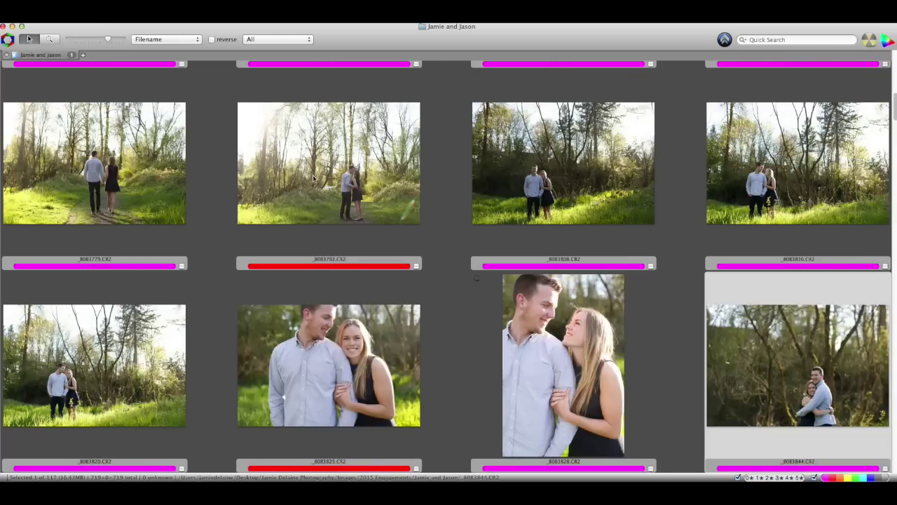
pyautogui.press('Down')
pyautogui.press('Left')
pyautogui.press('Left')
pyautogui.press('Right')
pyautogui.press('Down')
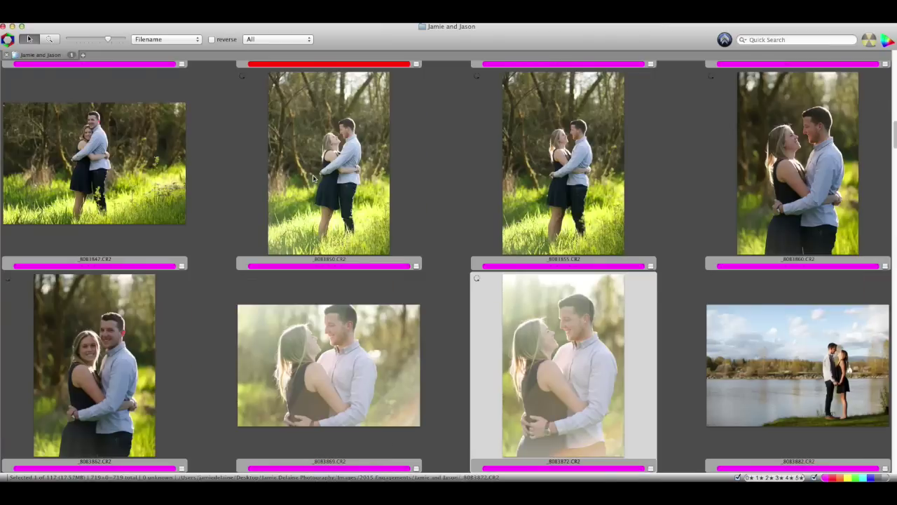
pyautogui.press('Left')
pyautogui.press('Left')
pyautogui.press('Up')
pyautogui.press('1')
pyautogui.press('Right')
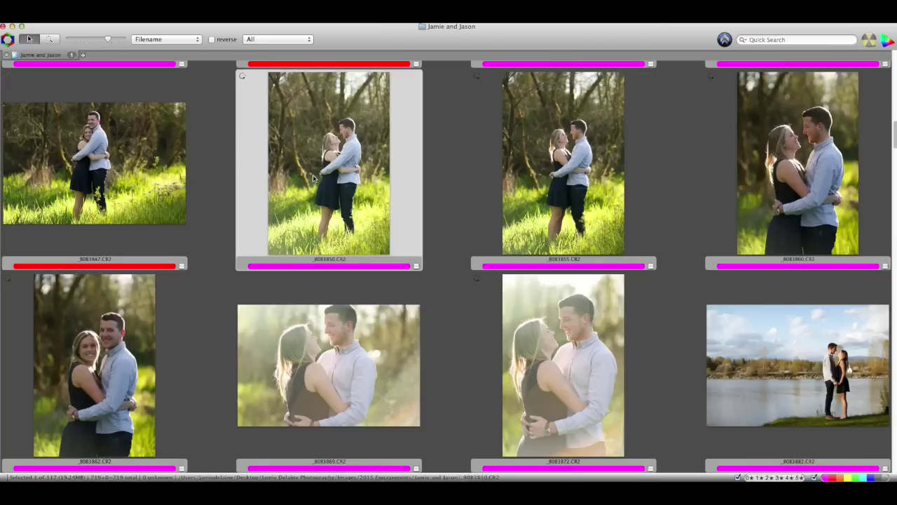
pyautogui.press('Right')
pyautogui.press('Down')
pyautogui.press('Down')
pyautogui.press('Up')
pyautogui.press('Right')
pyautogui.press('1')
# Give _8083914, _8083972 and _8084041 red labels.
pyautogui.press('Down')
pyautogui.press('Down')
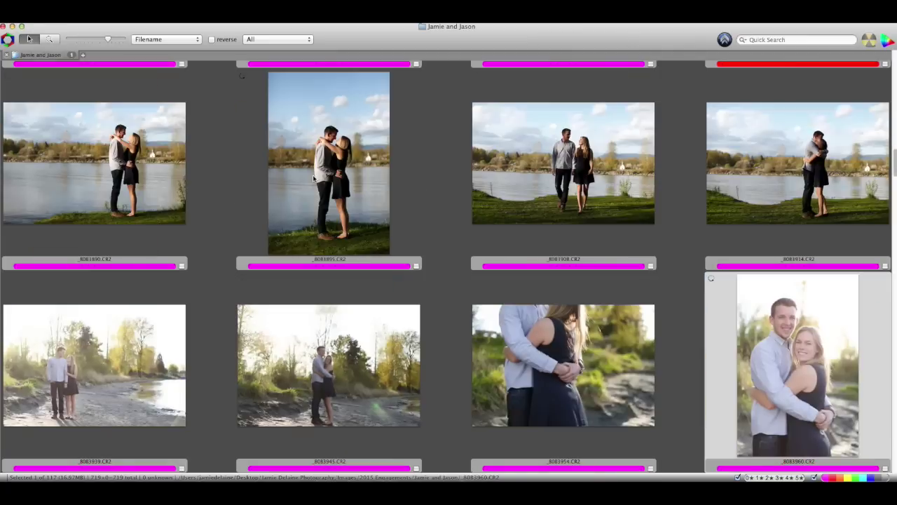
pyautogui.press('Up')
pyautogui.press('1')
pyautogui.press('Left')
pyautogui.press('Left')
pyautogui.press('Down')
pyautogui.press('Down')
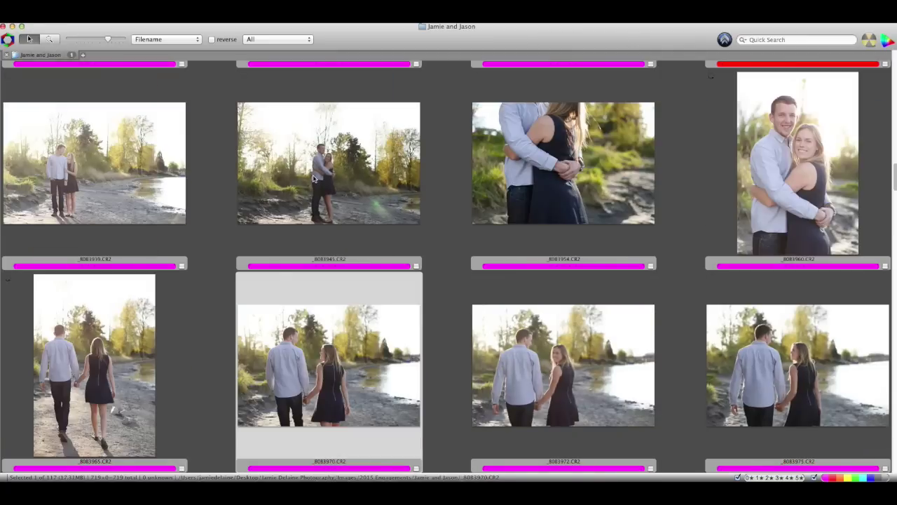
pyautogui.press('Right')
pyautogui.press('1')
pyautogui.press('Down')
pyautogui.press('Down')
pyautogui.press('Down')
pyautogui.press('Down')
pyautogui.press('Left')
pyautogui.press('Right')
pyautogui.press('1')
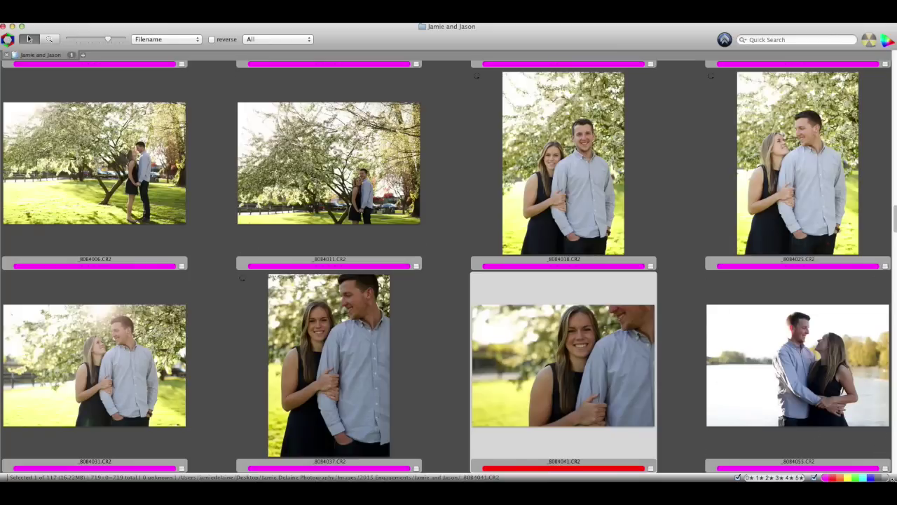
# Filter to red-labelled photos, shrink thumbnails to six per row, and select all nine picks.
pyautogui.click(830, 477)
pyautogui.moveTo(107, 39); pyautogui.dragTo(95, 40)
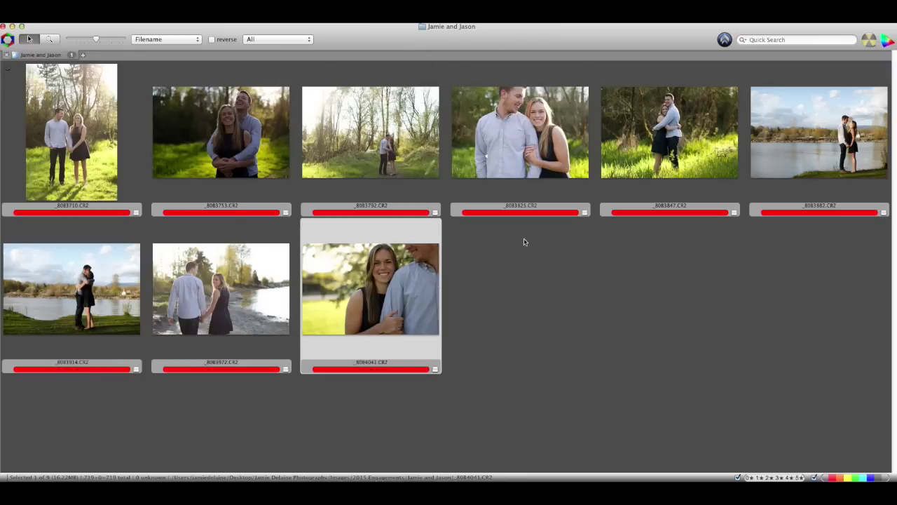
pyautogui.press('super+a')
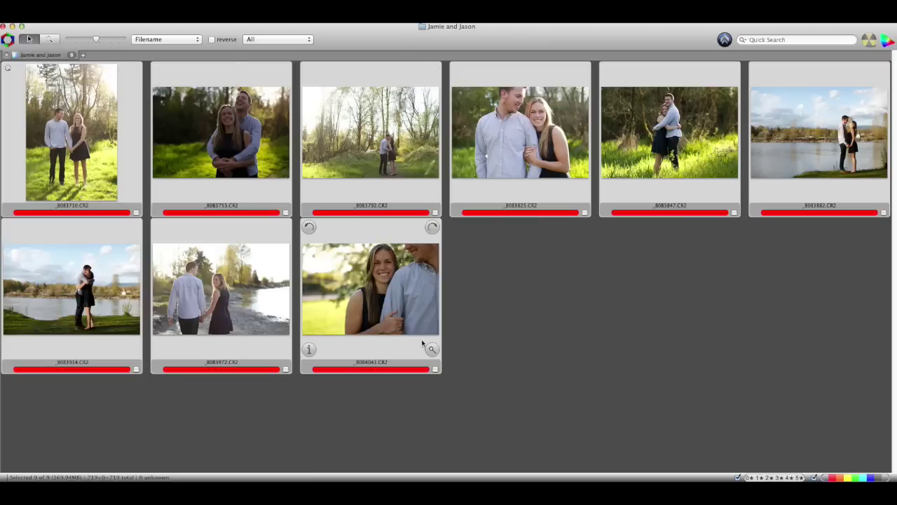
# Launch Lightroom and open its Import dialog for the nine selected picks.
pyautogui.click(410, 490)
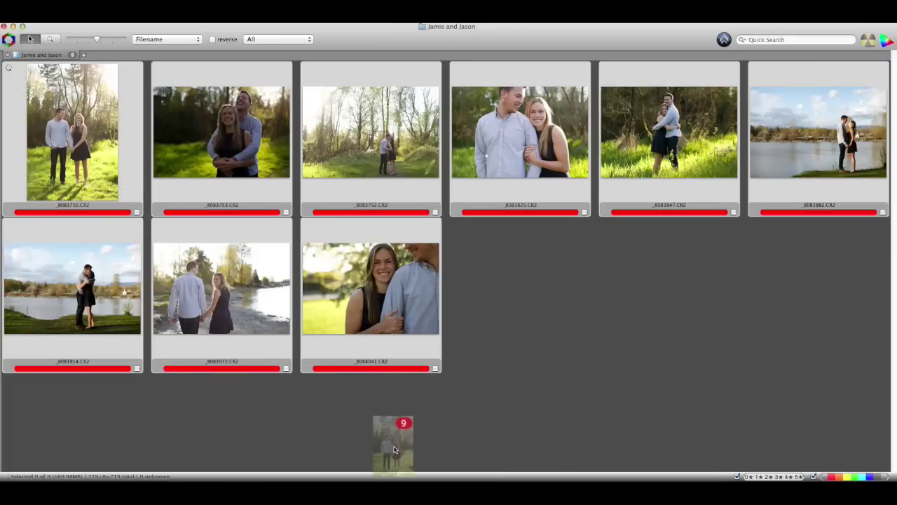
pyautogui.press('super+shift+i')
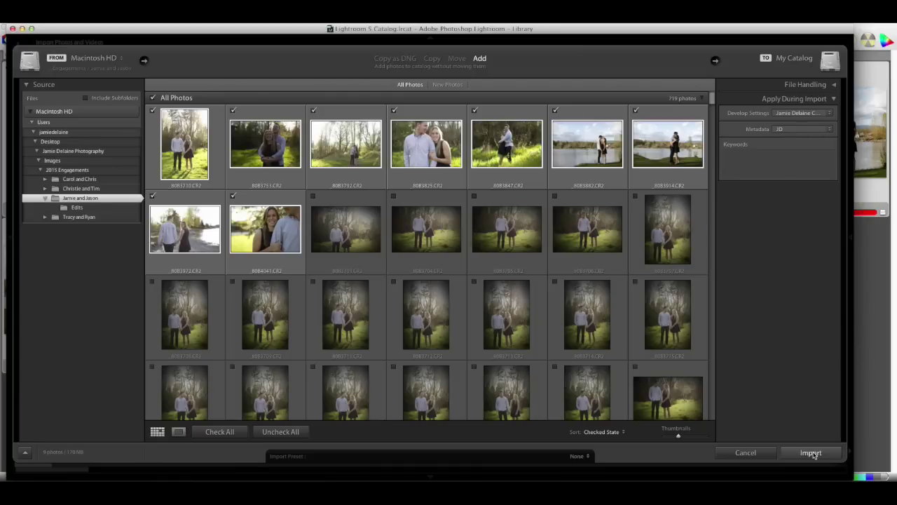
# Import the nine checked picks into the Lightroom catalog.
pyautogui.click(812, 453)
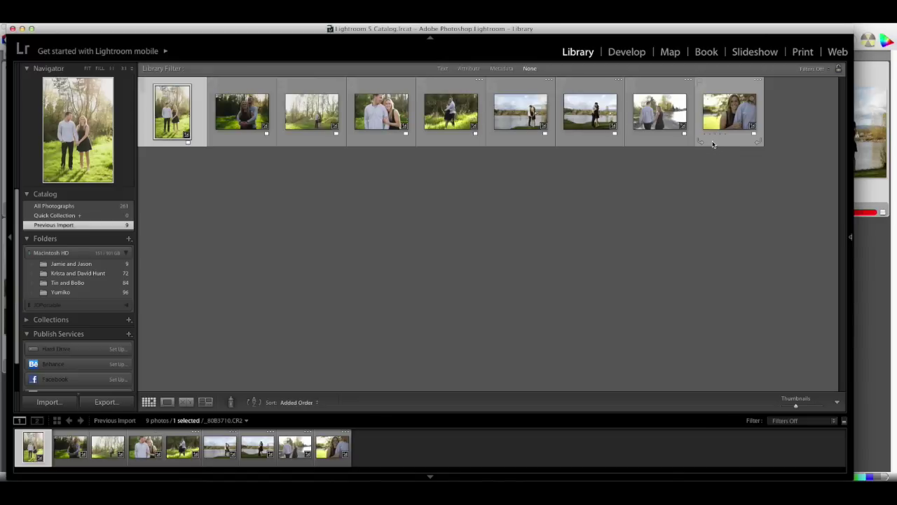
# Select all nine imported photos, build 1:1 previews via Library > Previews, then select the first photo.
pyautogui.press('super+a')
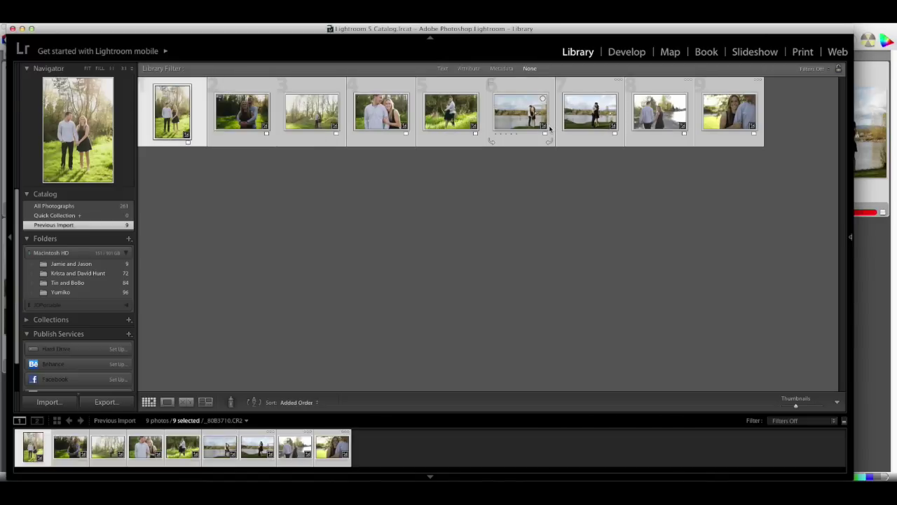
pyautogui.click(121, 22)
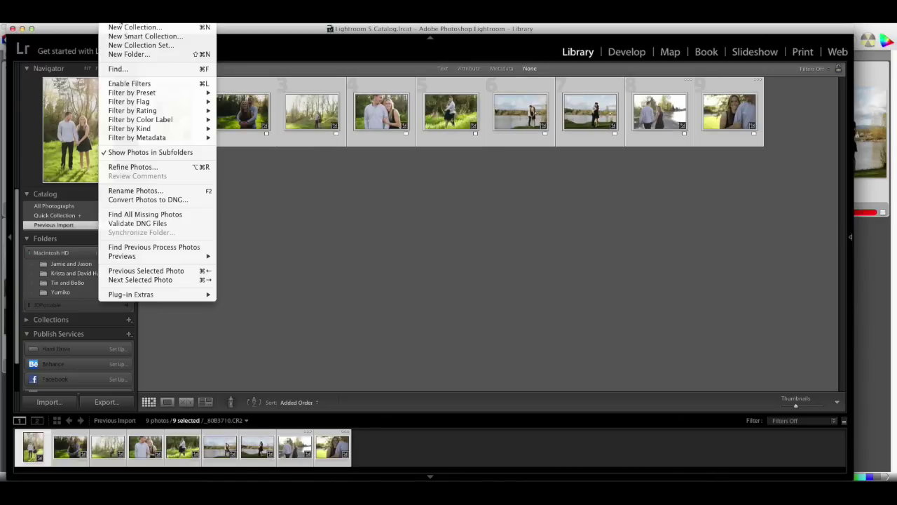
pyautogui.moveTo(192, 261)
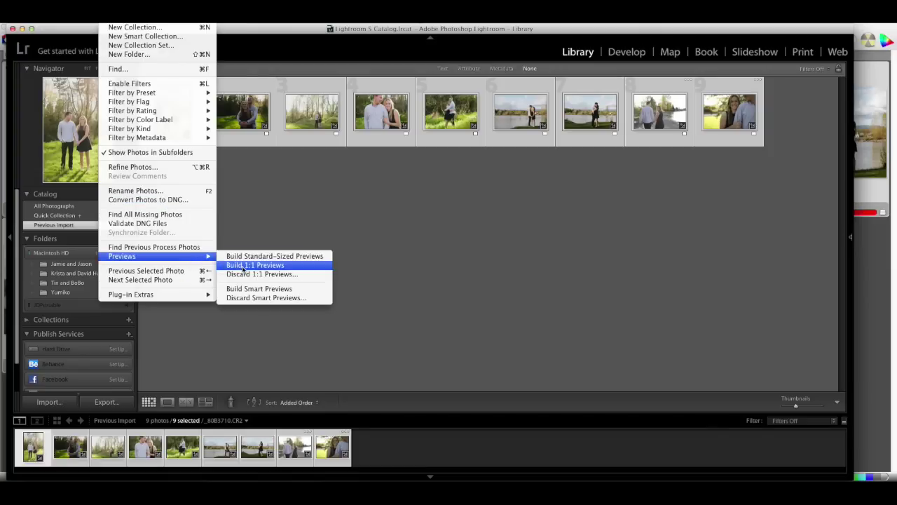
pyautogui.click(243, 266)
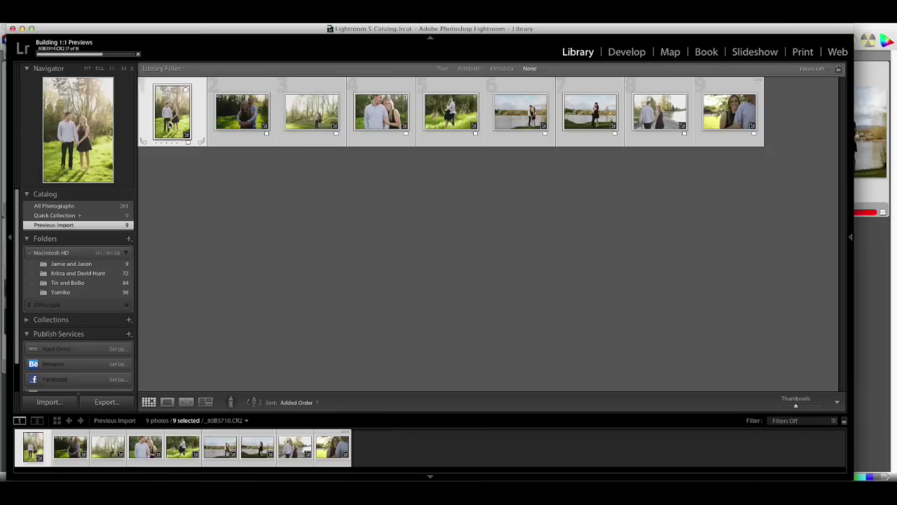
pyautogui.click(180, 120)
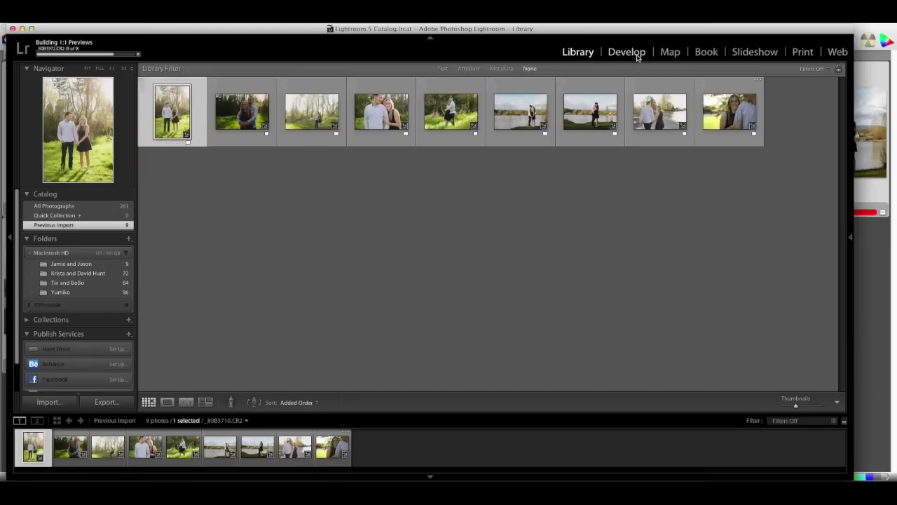
# In the Develop module, set the first photo's Exposure to -0.30 and Contrast to +8.
pyautogui.click(635, 52)
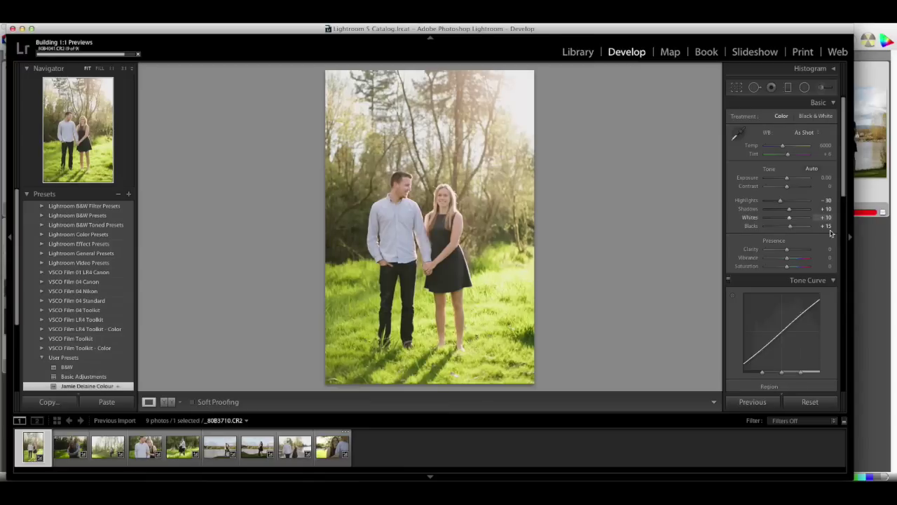
pyautogui.press('-')
pyautogui.press('-')
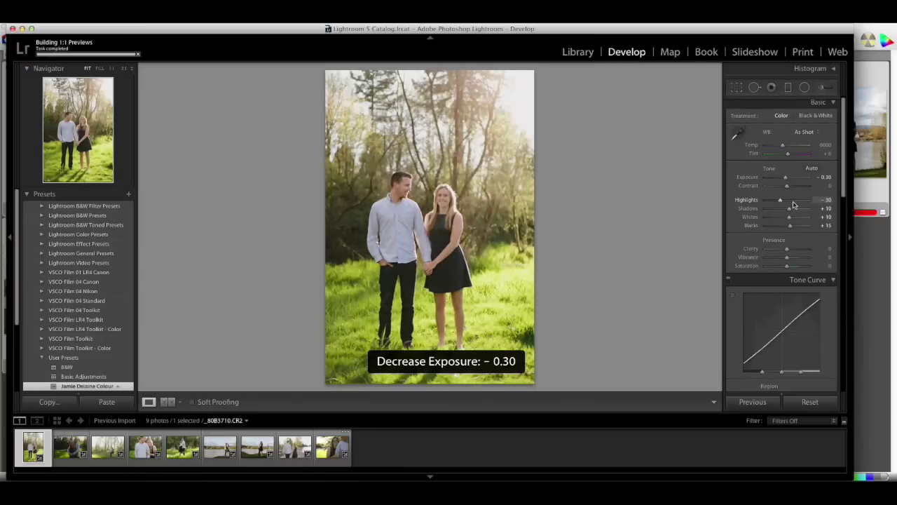
pyautogui.moveTo(787, 187); pyautogui.dragTo(789, 190)
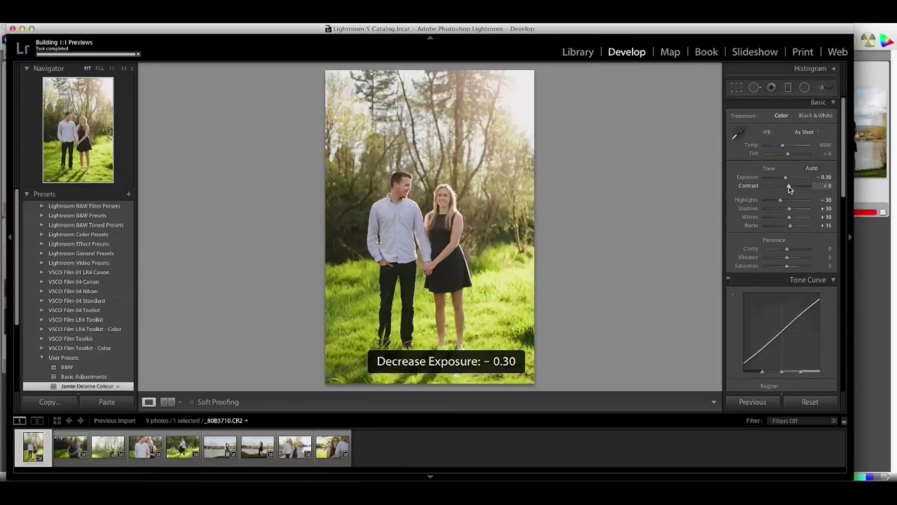
# Set the white balance to Temp 6500 and Tint +12.
pyautogui.click(824, 145)
pyautogui.write('6500')
pyautogui.press('Return')
pyautogui.press('Tab')
pyautogui.write('12')
pyautogui.press('Return')
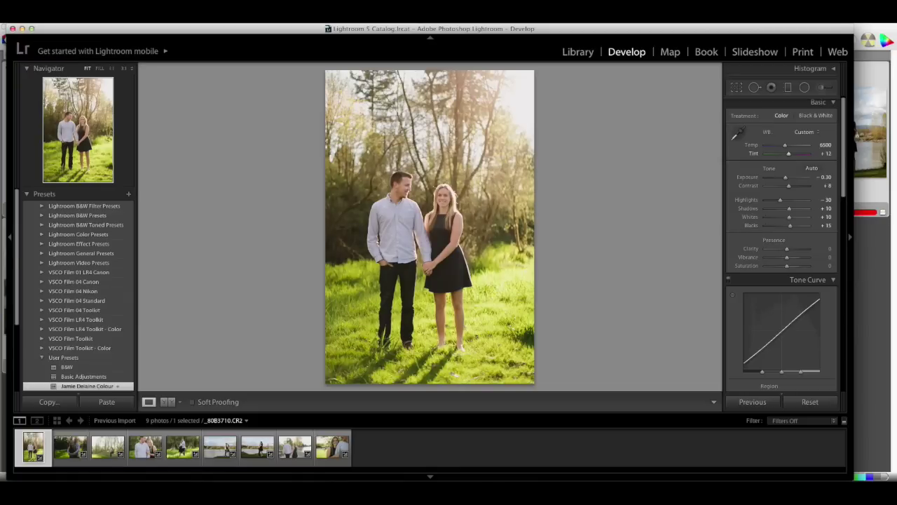
# Switch to the Library grid of the nine imported picks and select only the first photo.
pyautogui.click(580, 57)
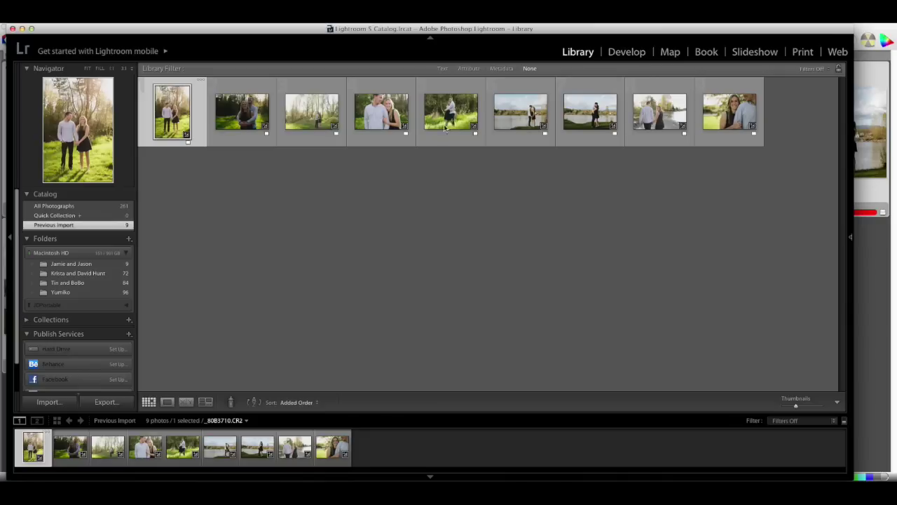
pyautogui.press('super+a')
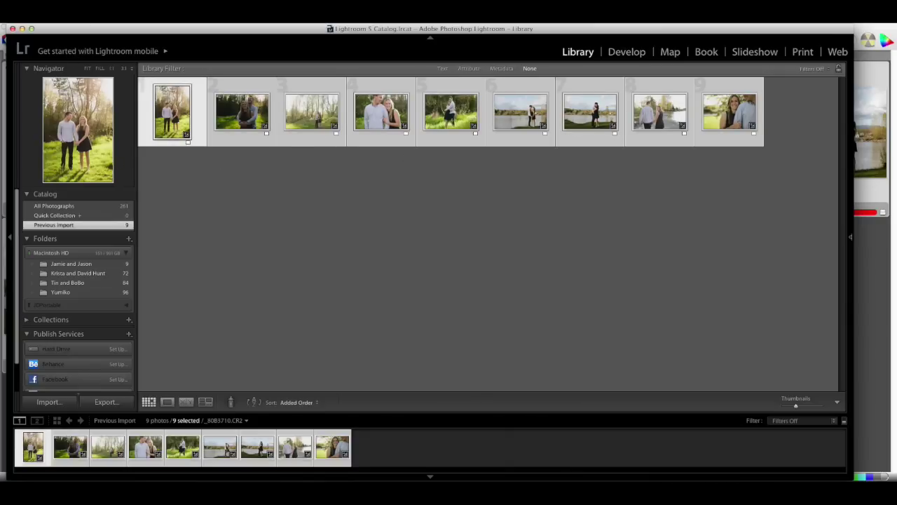
pyautogui.click(70, 12)
pyautogui.click(338, 144)
pyautogui.click(177, 119)
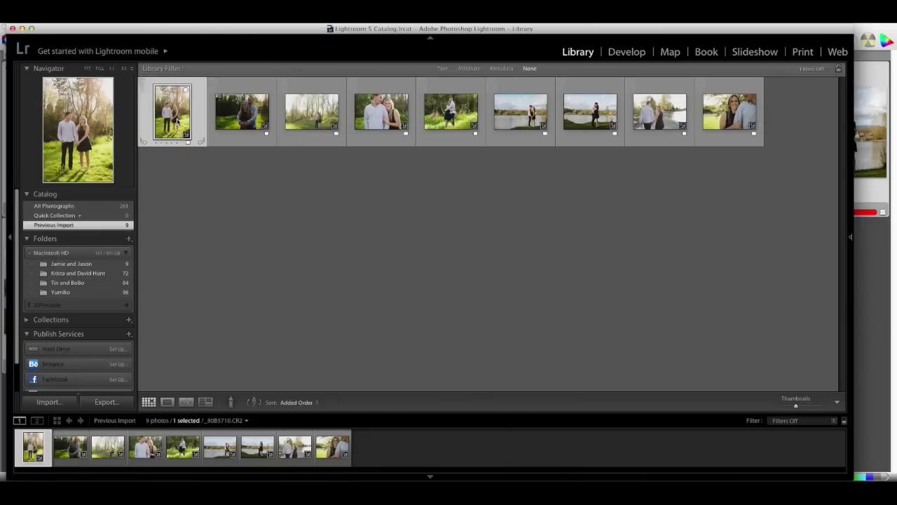